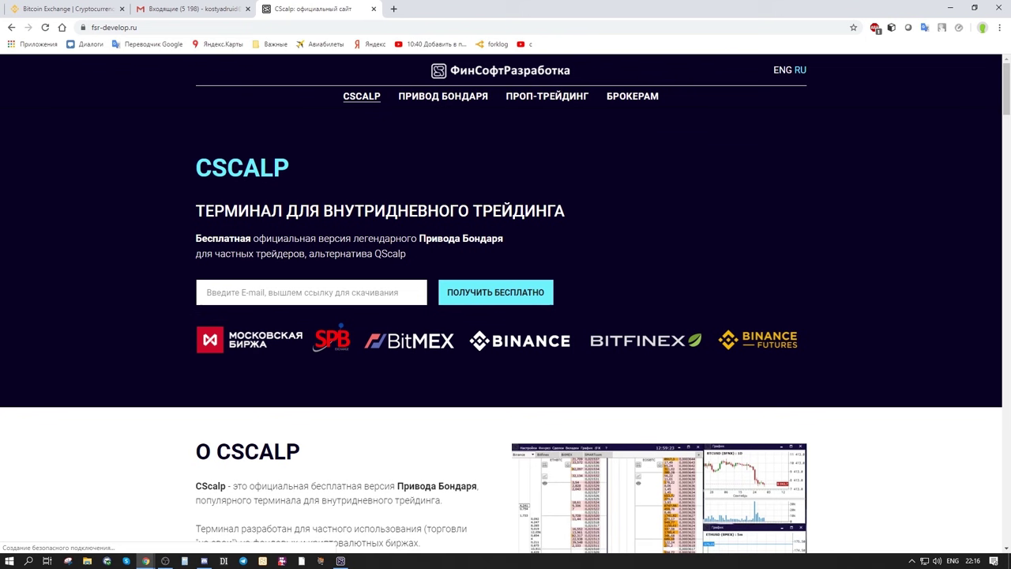
Switch from the CScalp site to the 'Bitcoin Exchange | Binance' tab
left_click(100, 6)
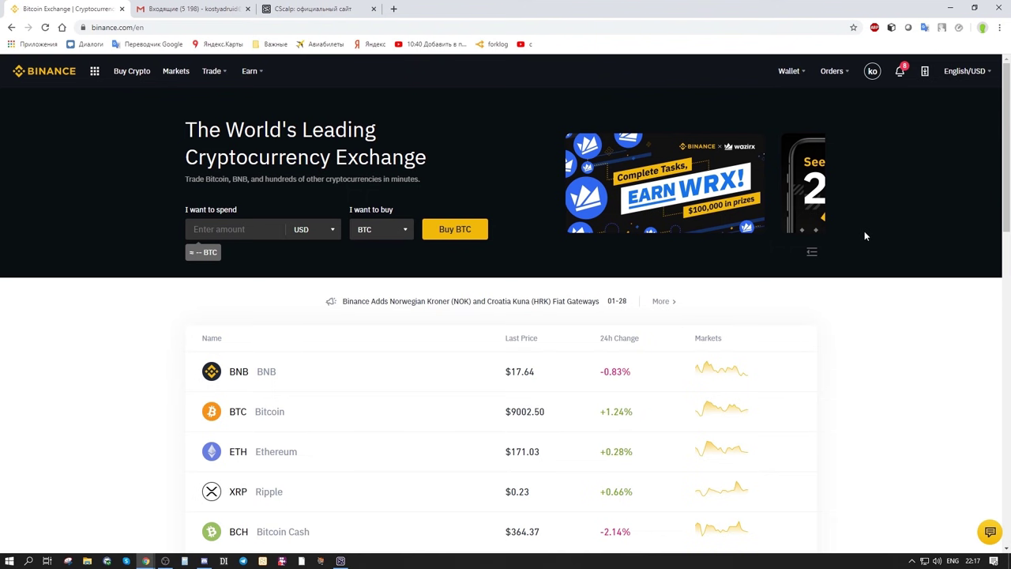
Choose API Management from the 'ko' account avatar dropdown
mouse_move(873, 83)
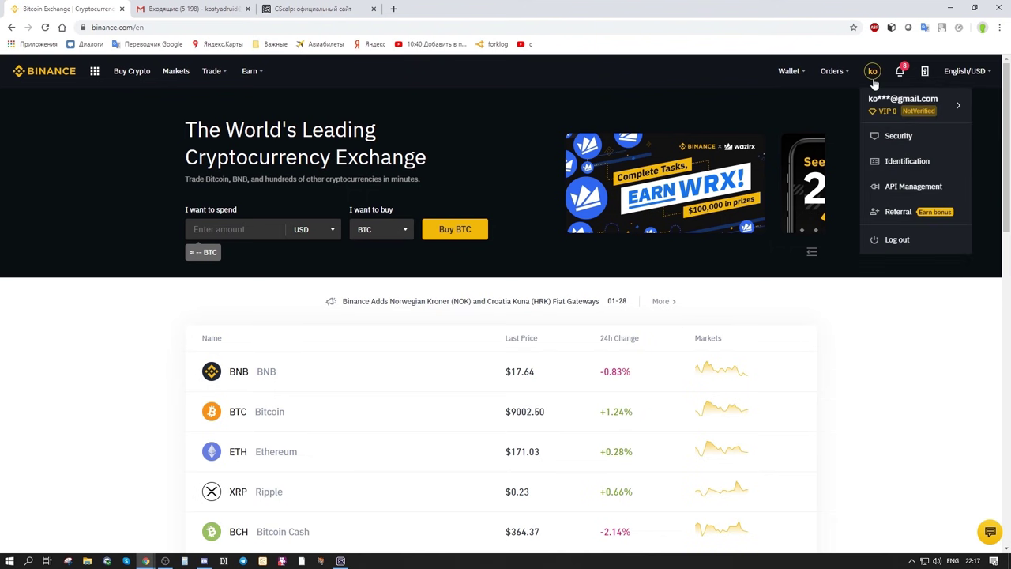
left_click(891, 189)
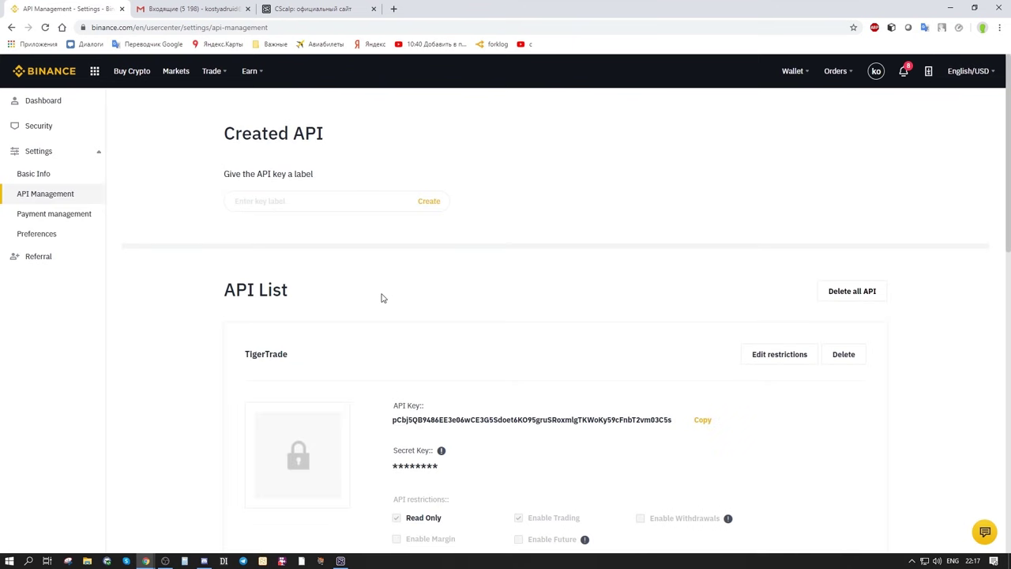
Create an API key labelled 'Cscalp1' and enter the Google Authenticator code
left_click(336, 201)
type("Cscalp1")
left_click(431, 207)
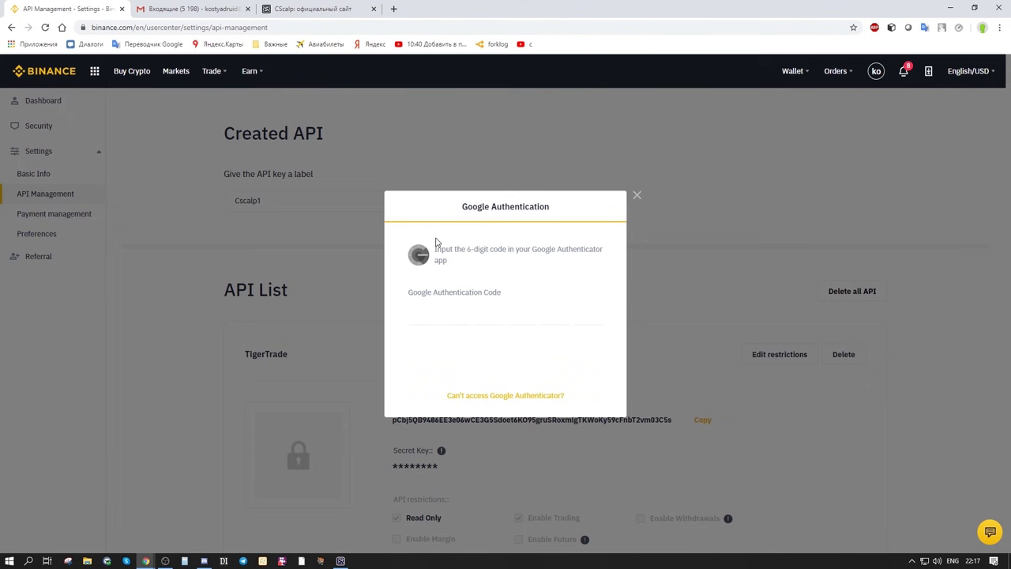
left_click(421, 312)
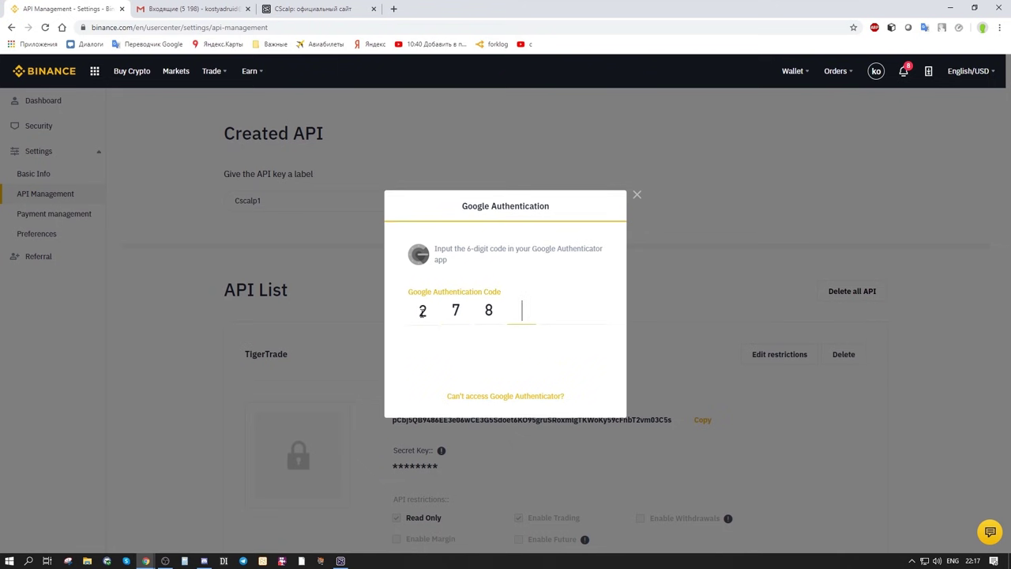
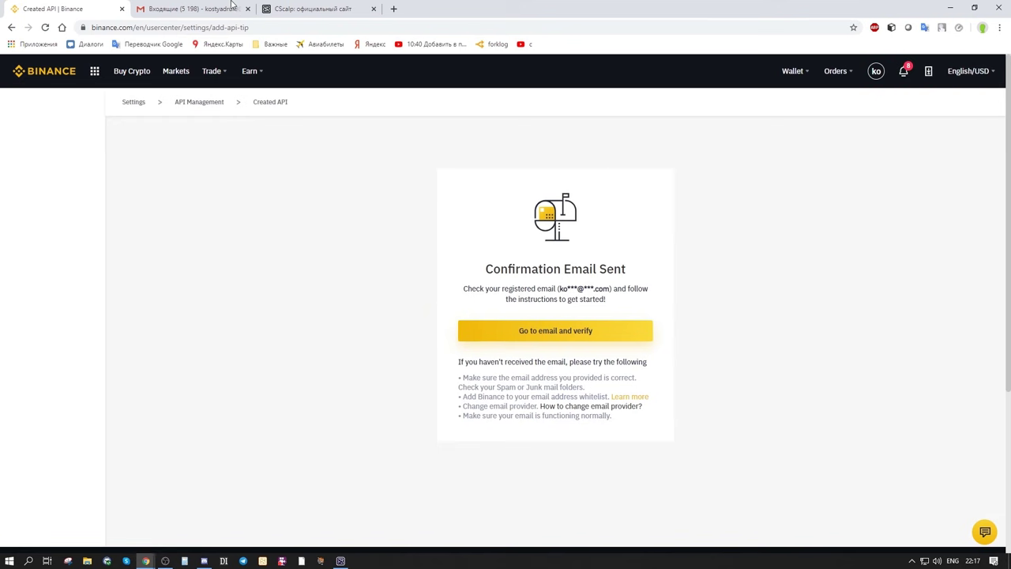
In Gmail, open the '[Binance] Create New API Key' email and confirm the new key
left_click(204, 8)
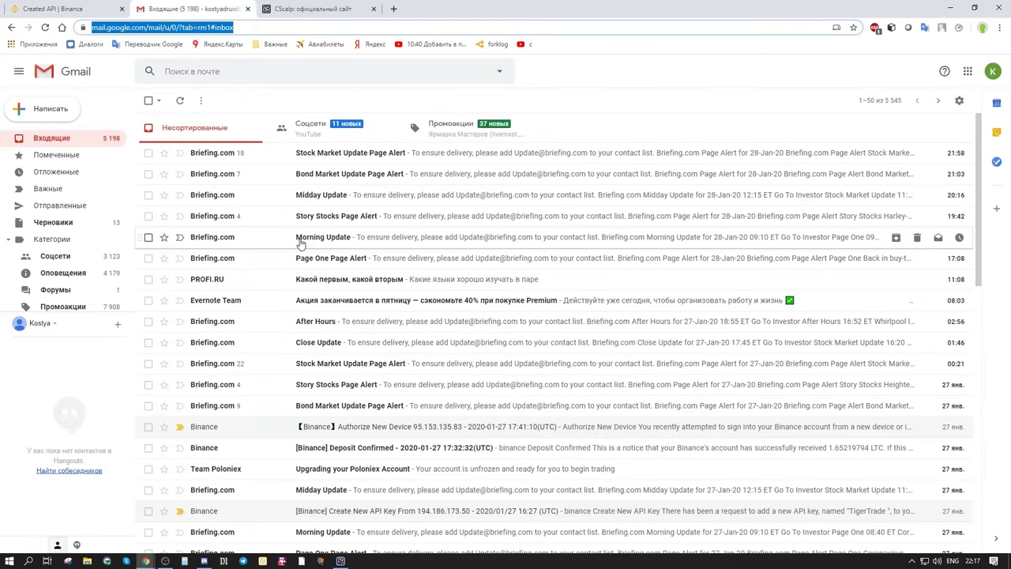
left_click(273, 28)
left_click(344, 157)
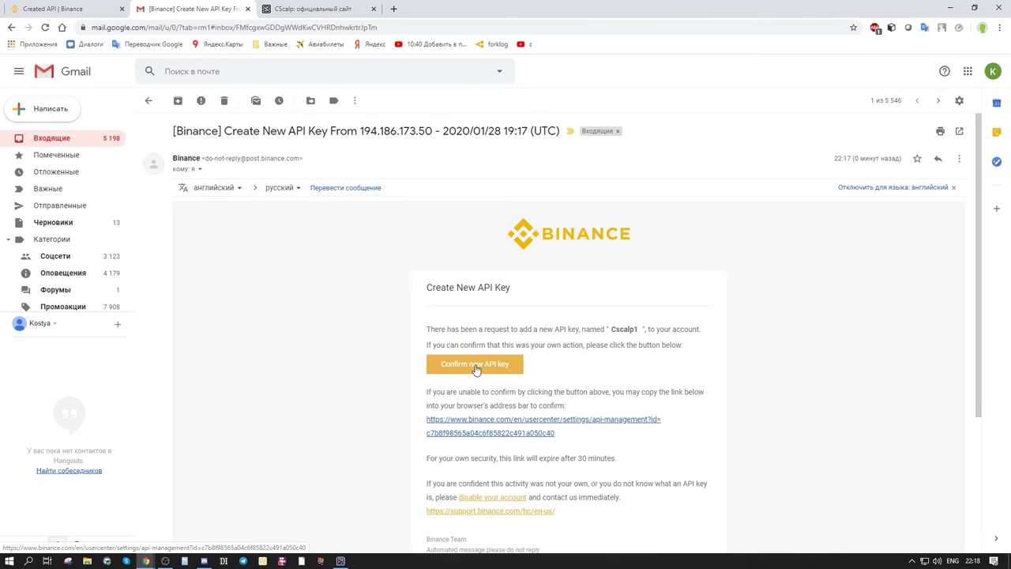
left_click(475, 364)
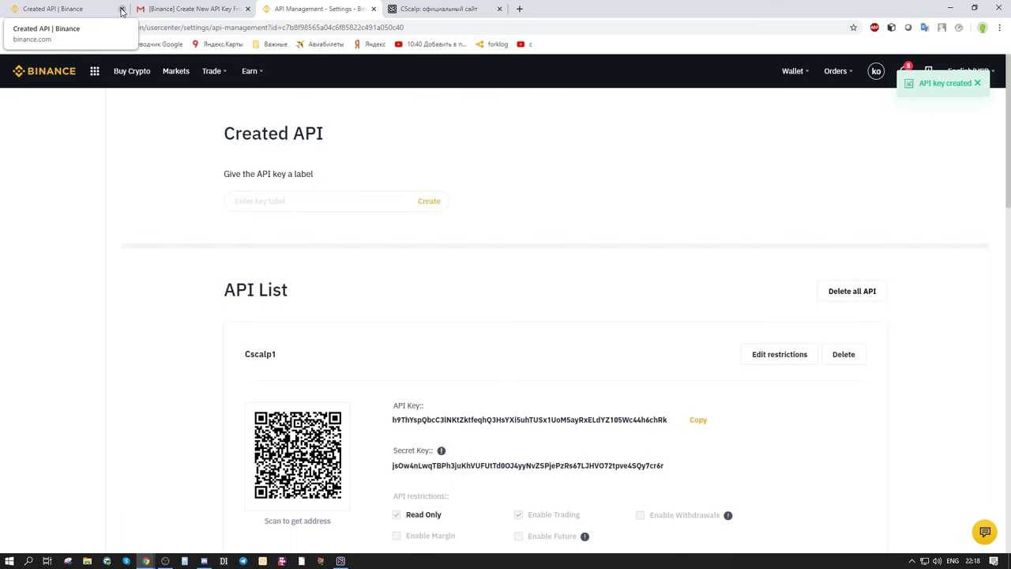
Close the old tab and edit the Cscalp1 key's restrictions to enable Futures and Margin
left_click(122, 9)
scroll(529, 384, "down", 2)
scroll(525, 376, "up", 1)
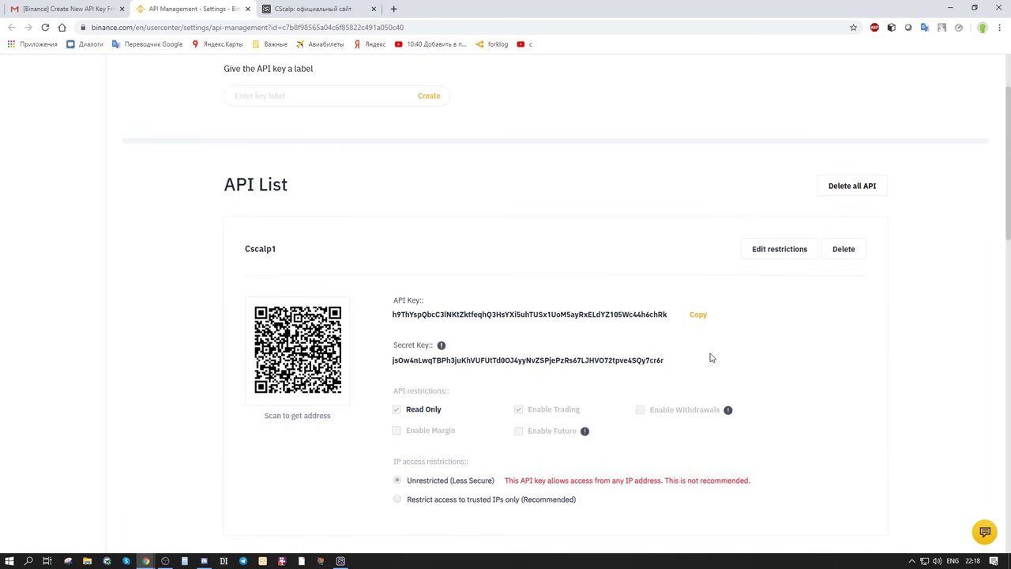
left_click(774, 257)
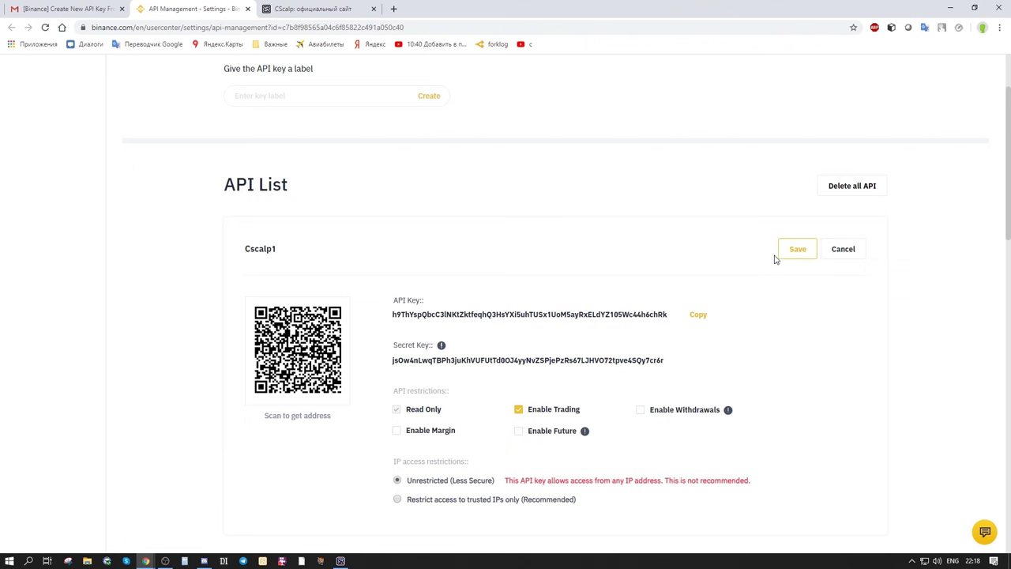
left_click(521, 435)
left_click(399, 437)
Save the Cscalp1 key's permissions and enter the Google Authenticator code
left_click(795, 250)
left_click(431, 316)
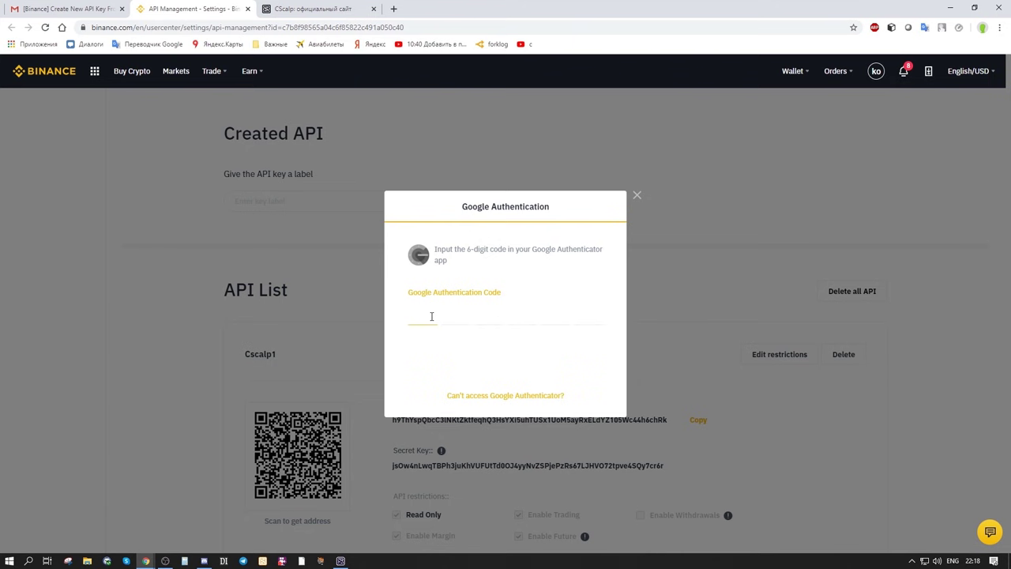
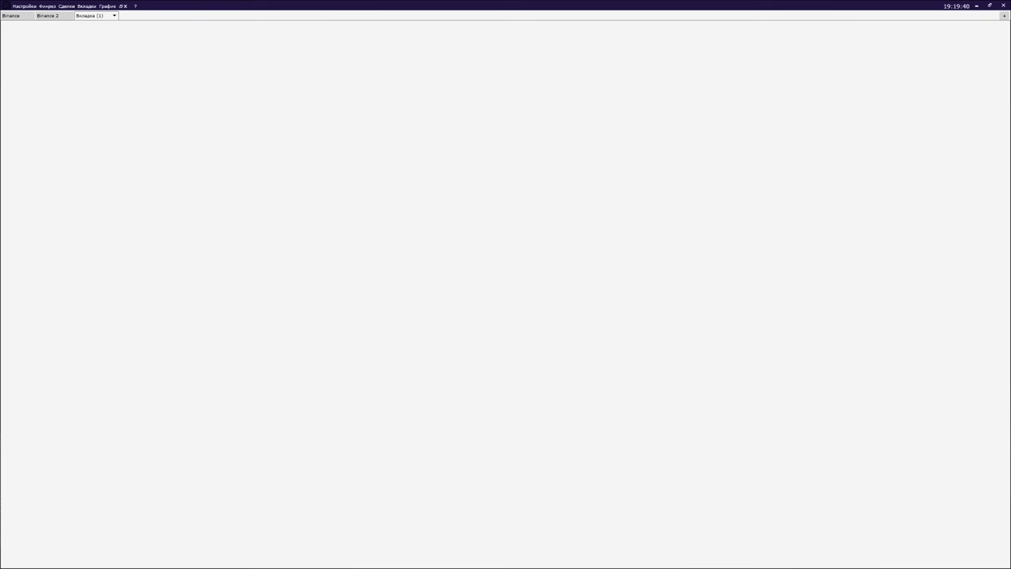
Open the Настройки window, move it into the workspace, and show the Подключения tab
left_click(26, 9)
left_click_drag(86, 10, 229, 60)
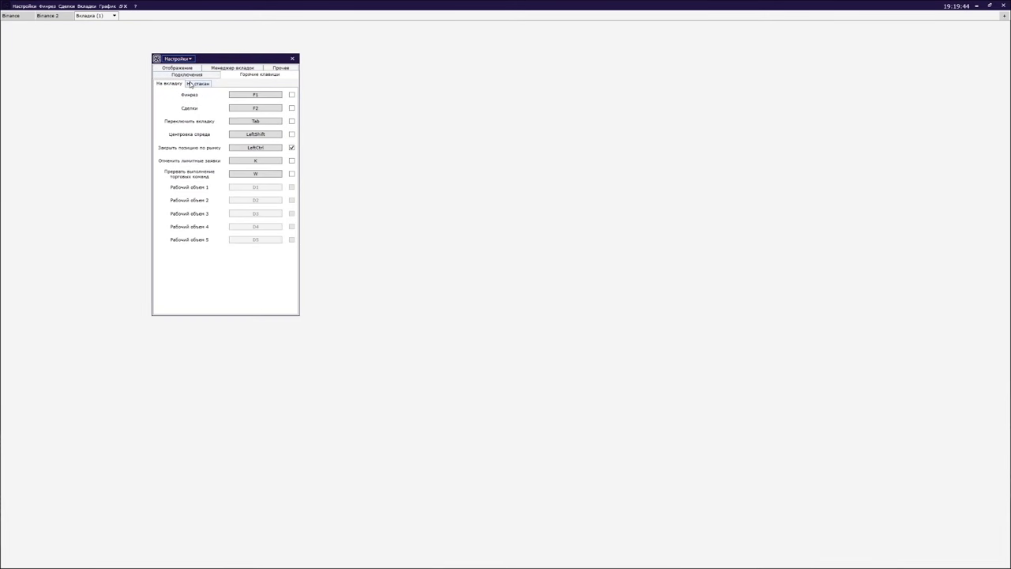
left_click(192, 77)
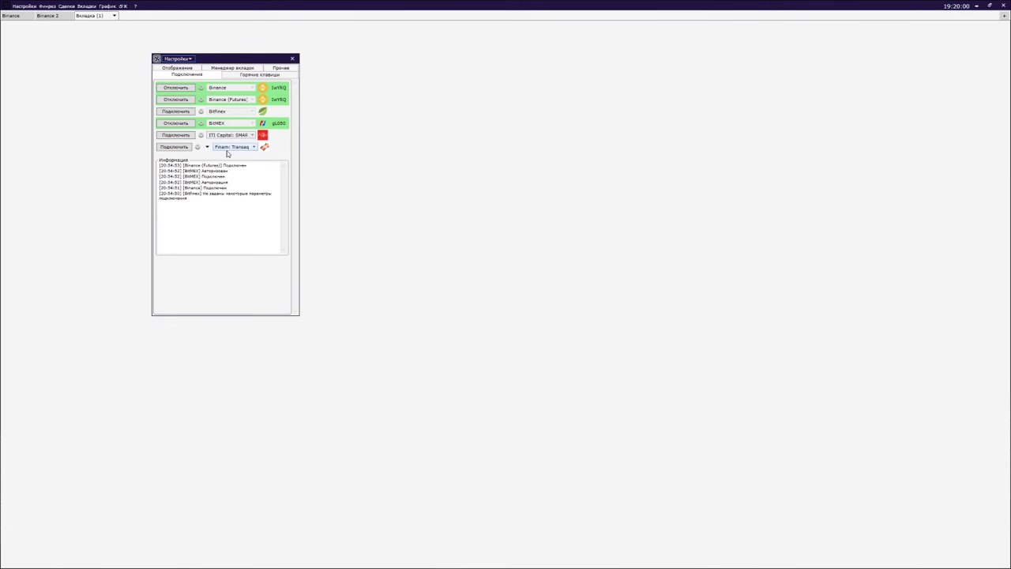
Review Binance and Binance (Futures) settings, keep Сохранять пароль on, and connect Binance spot
left_click(202, 88)
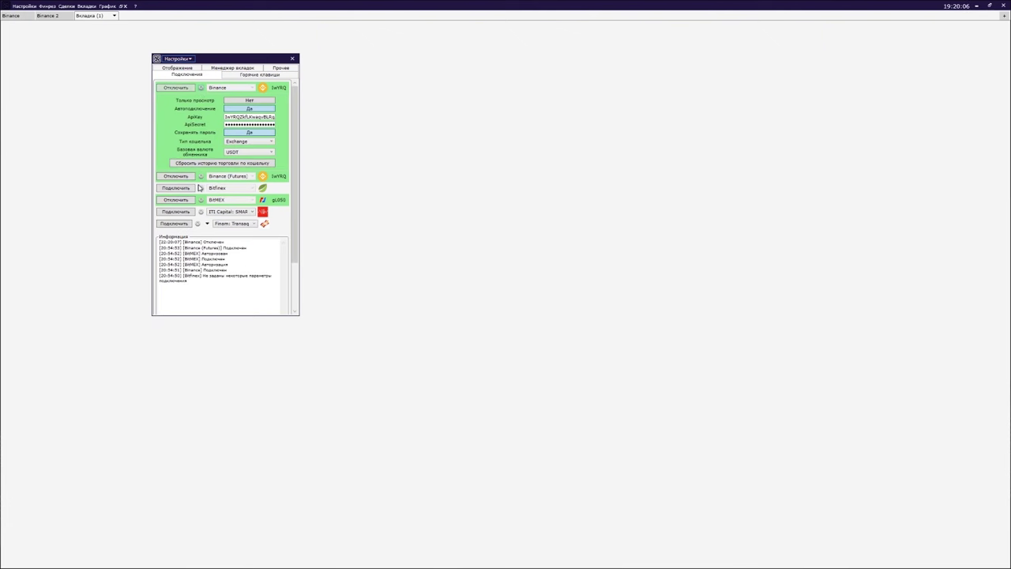
left_click(201, 177)
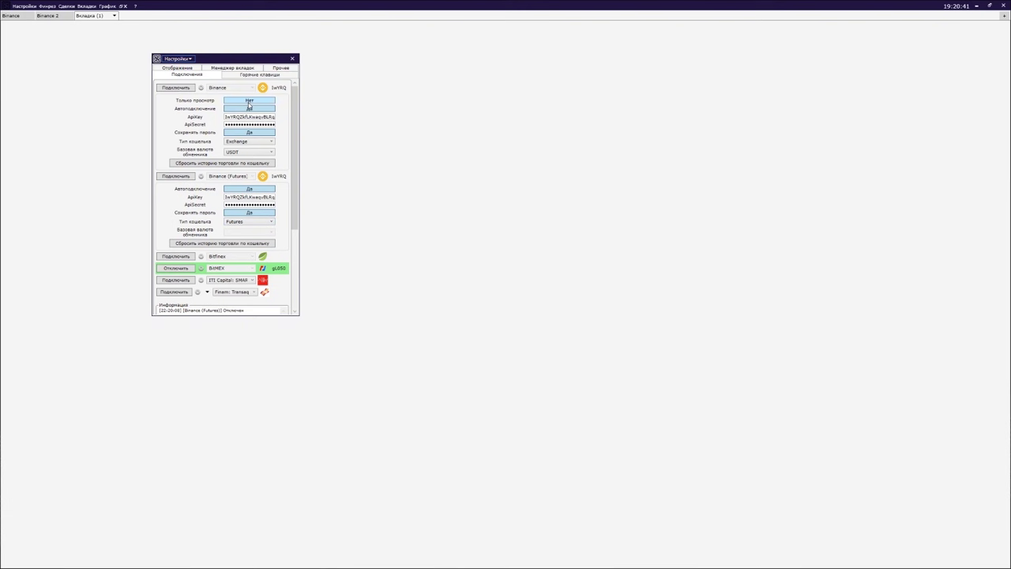
left_click(255, 213)
left_click(254, 214)
left_click(181, 91)
left_click(180, 91)
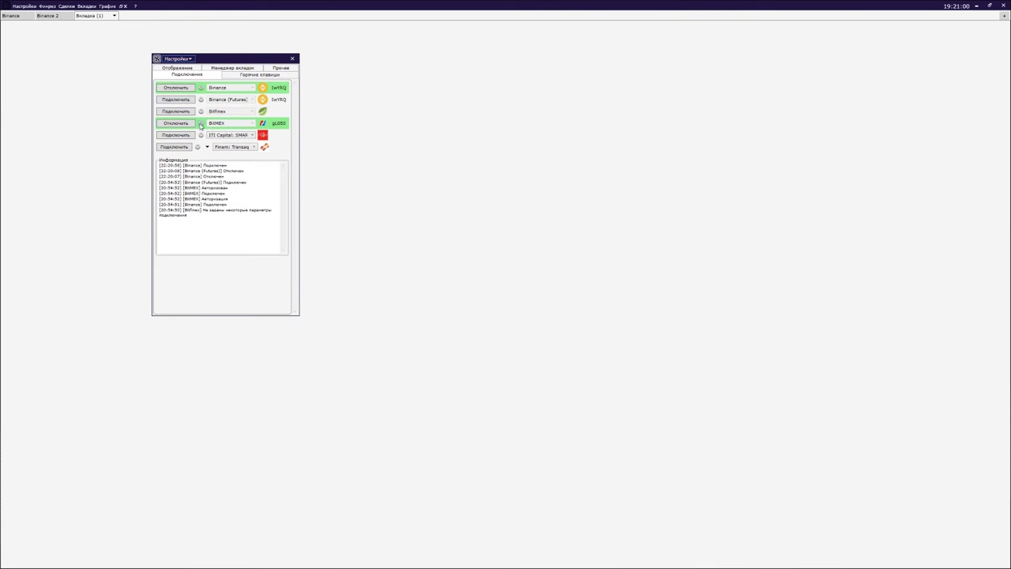
Connect Binance (Futures) and switch to the Горячие клавиши hotkey settings
left_click(176, 100)
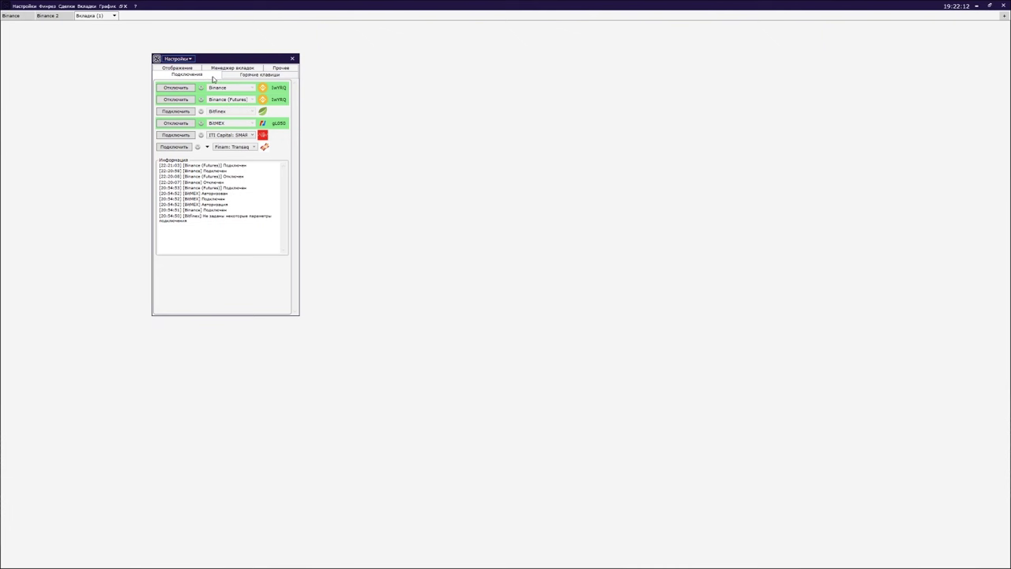
left_click(229, 77)
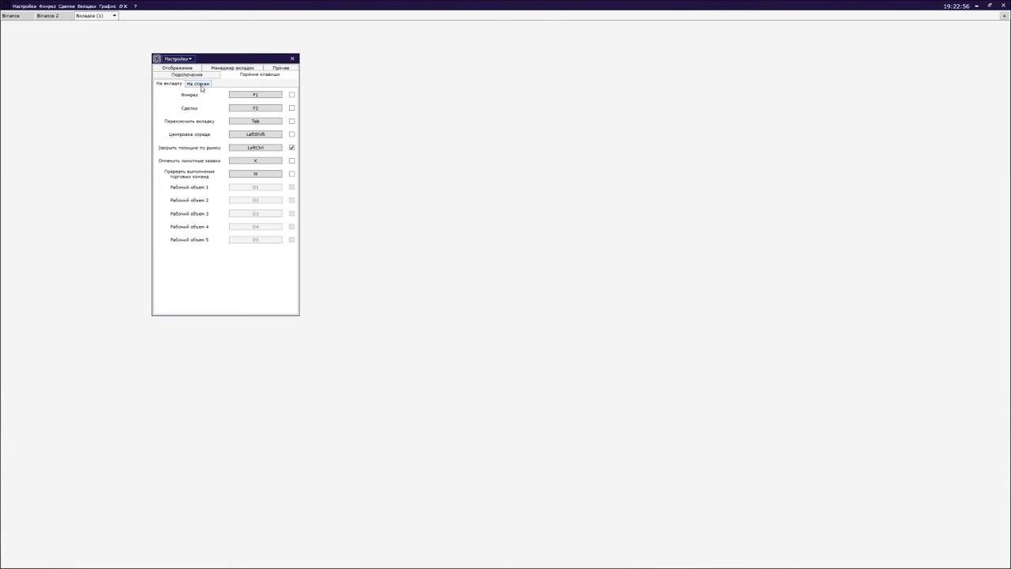
View the На стакан order-book hotkeys, then the Отображение display settings
left_click(199, 84)
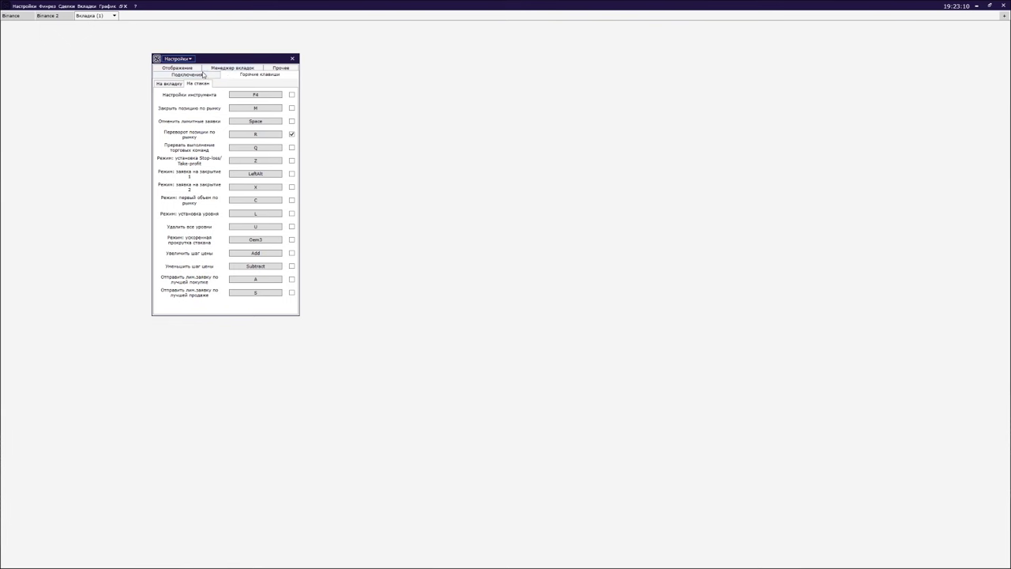
left_click(191, 70)
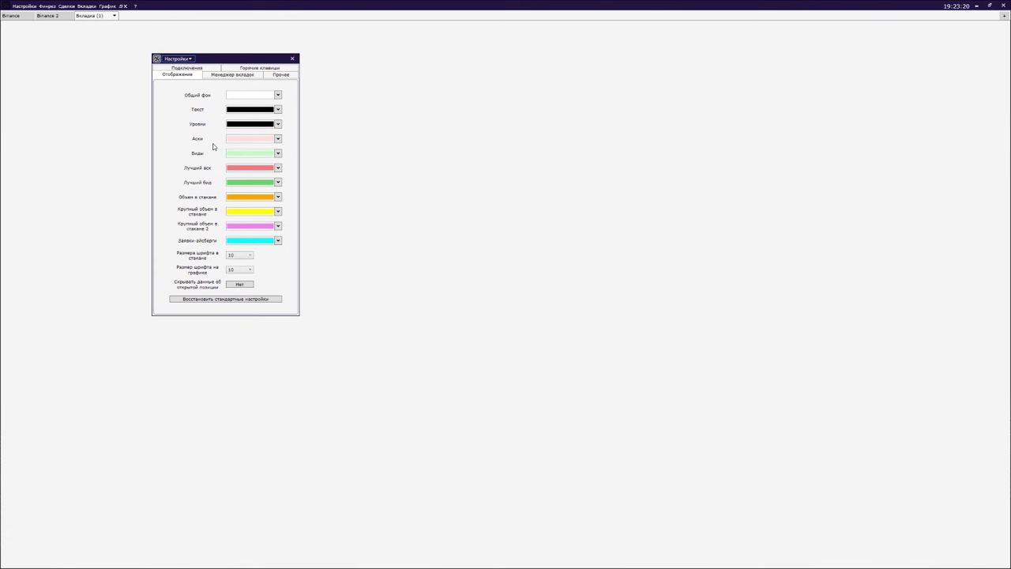
After trying teal-grey and light blue, set Общий фон to near-white and keep font size 10
left_click(277, 95)
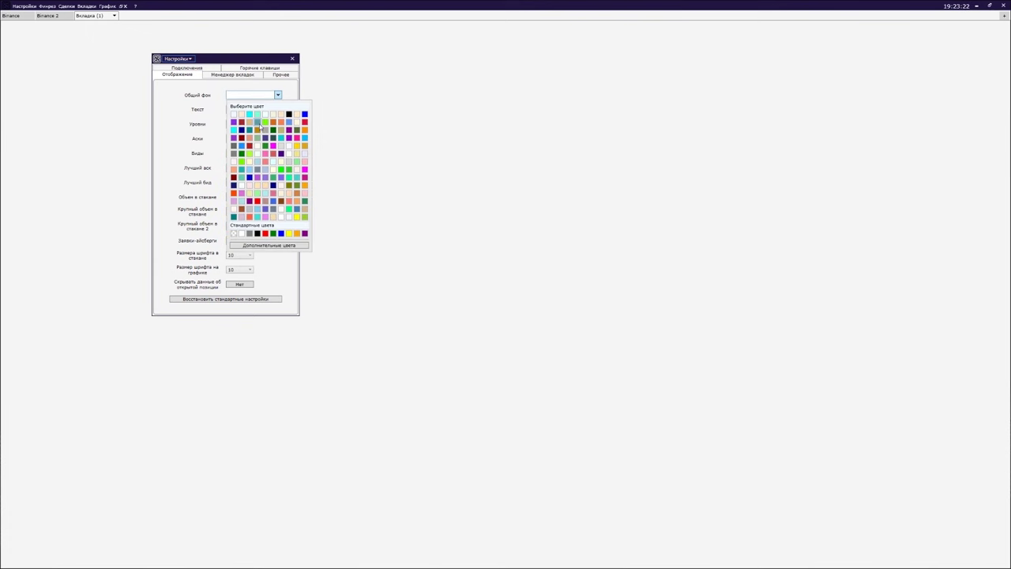
left_click(258, 123)
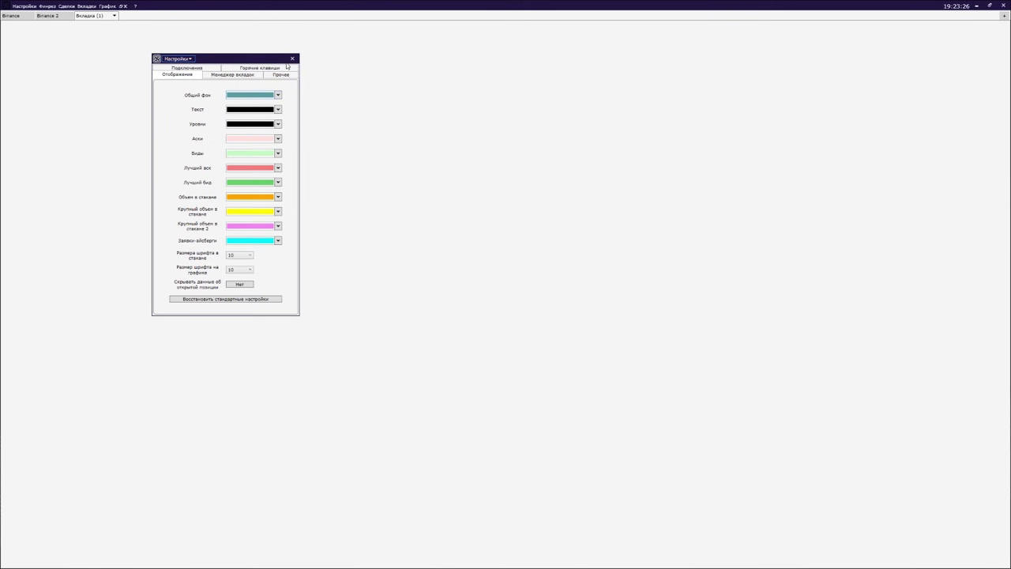
left_click(260, 97)
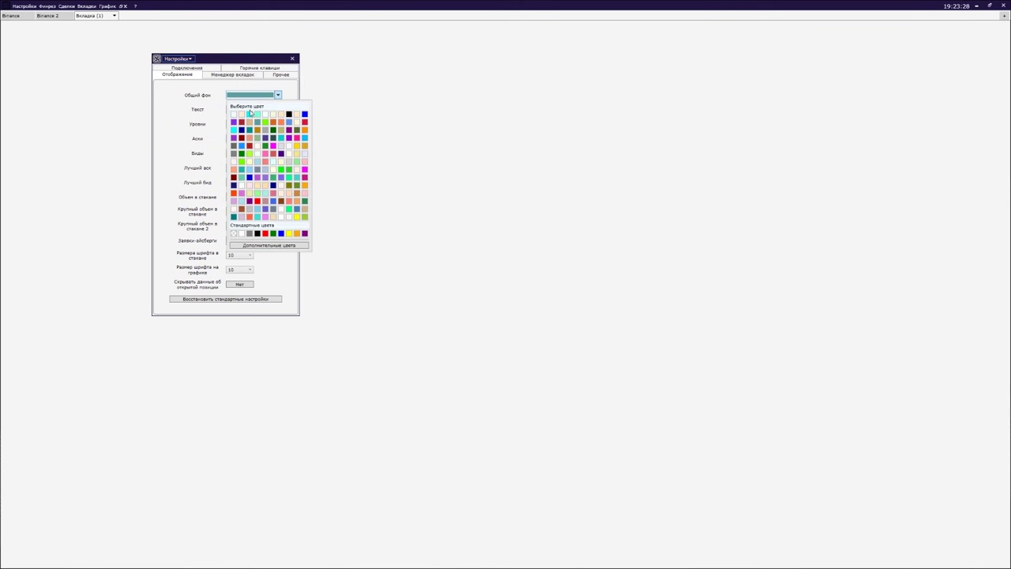
left_click(235, 114)
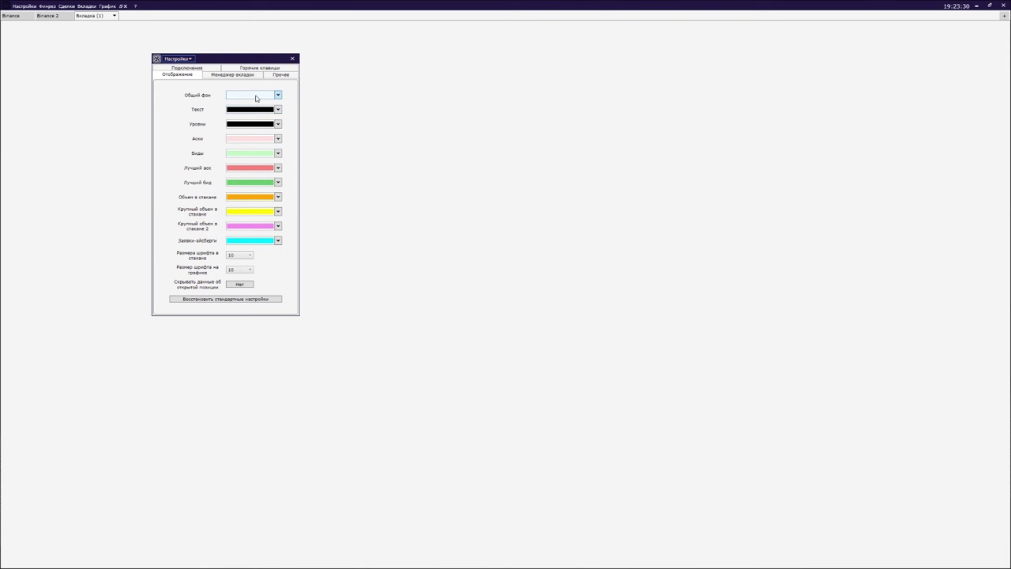
left_click(255, 98)
left_click(235, 114)
left_click(250, 100)
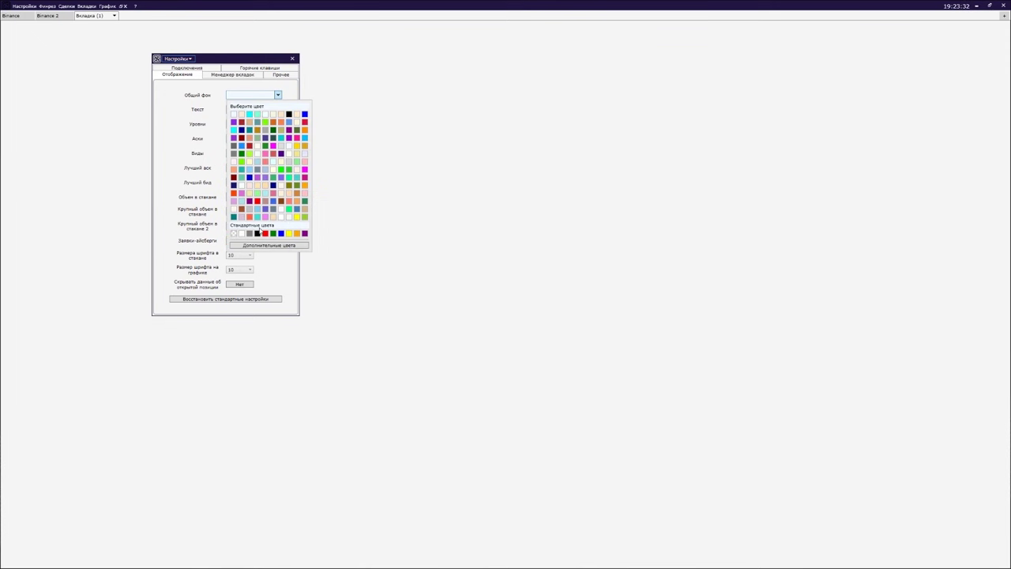
left_click(243, 234)
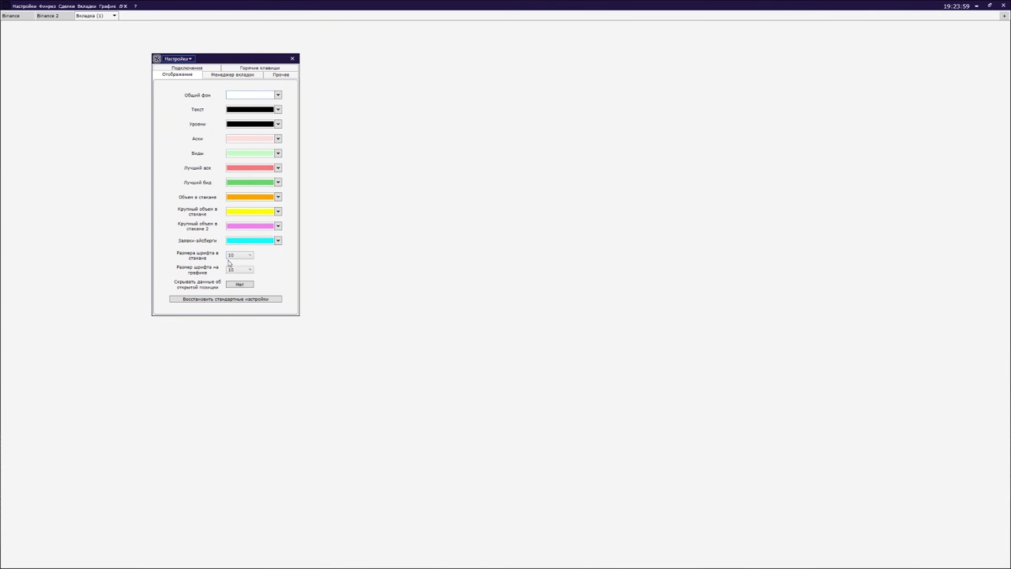
left_click(241, 271)
left_click(239, 268)
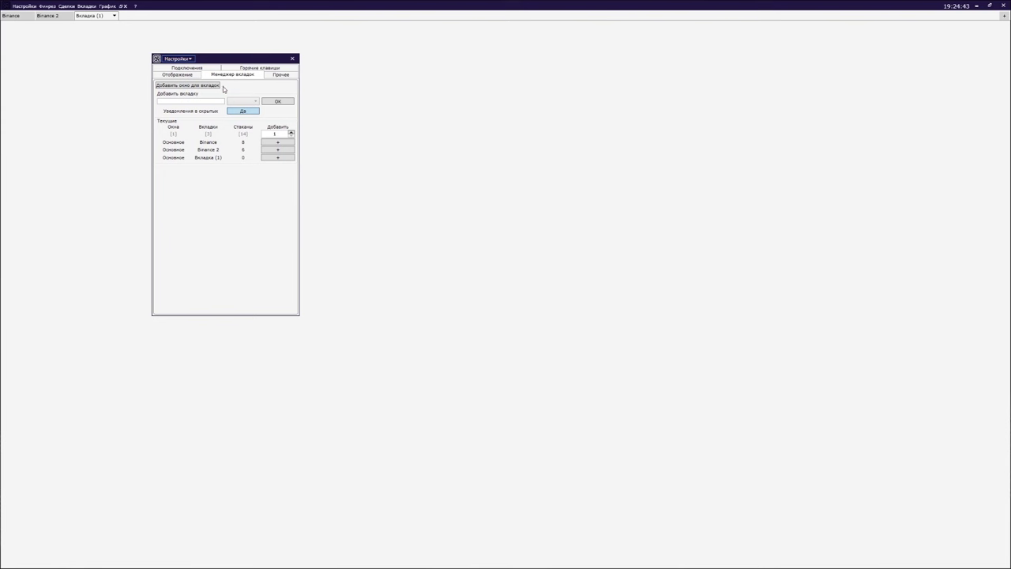
left_click(211, 85)
left_click_drag(479, 191, 397, 149)
left_click_drag(512, 344, 685, 430)
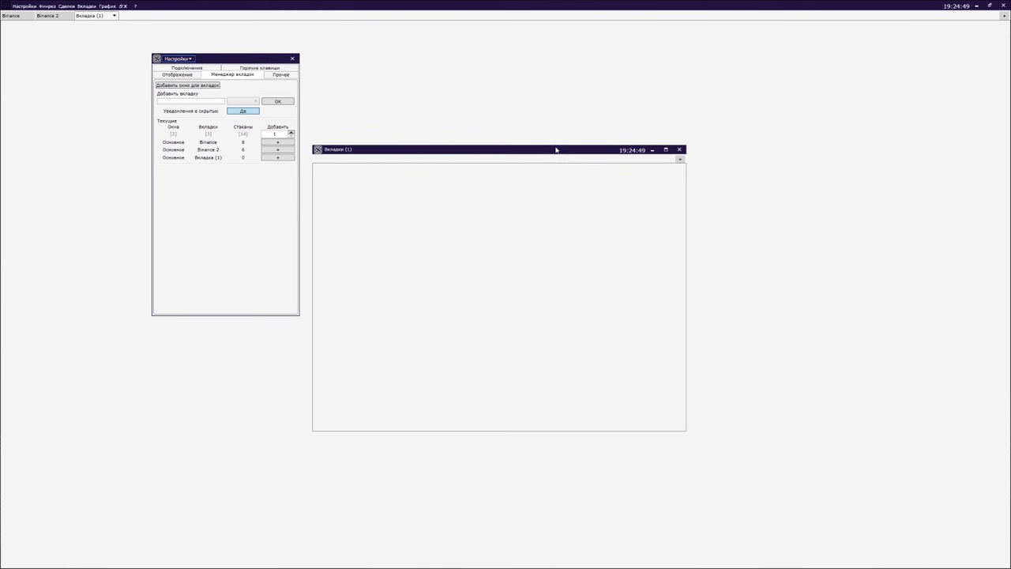
left_click_drag(535, 153, 379, 155)
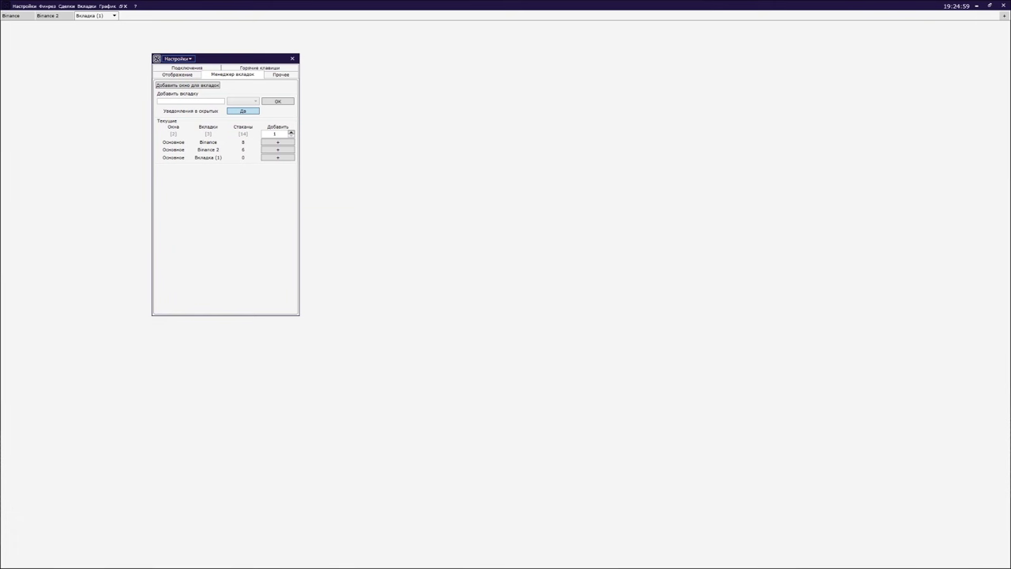
Check the Прочее PIN-code option, then return to the Подключения exchange connections list
left_click(278, 77)
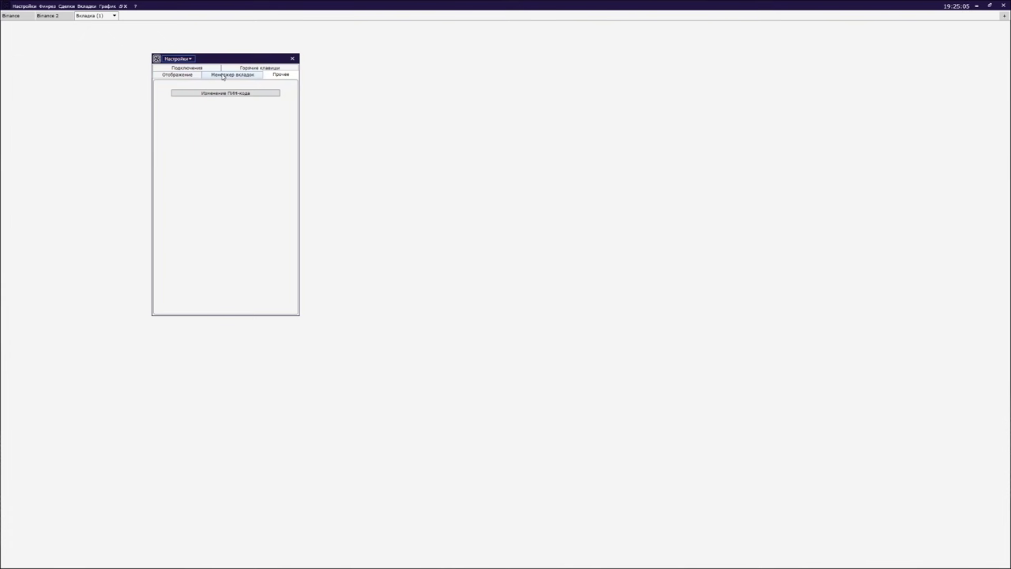
left_click(203, 70)
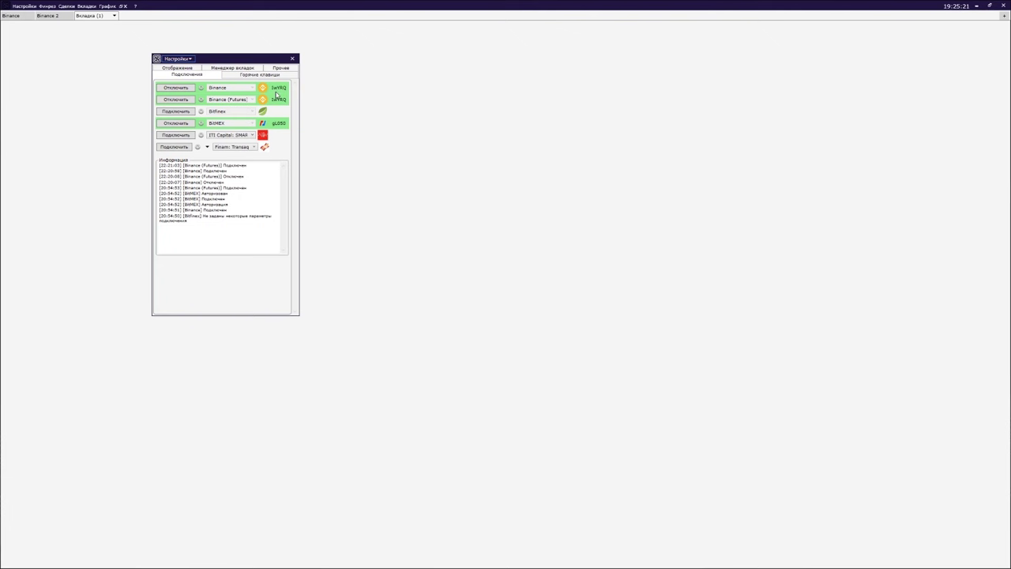
Close the Настройки settings dialog
left_click(293, 58)
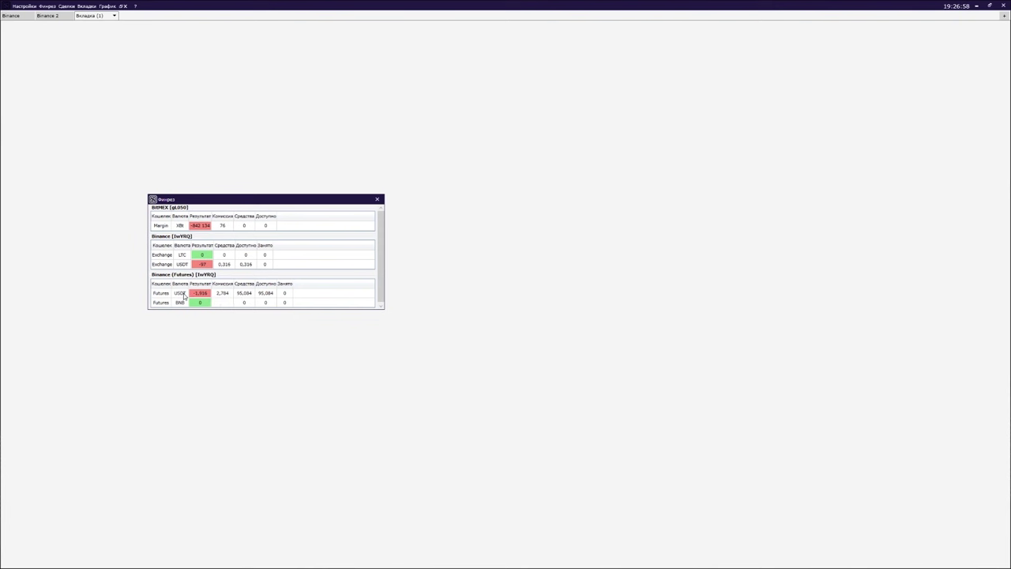
Replace the Фьючерс balances window with the Сделки trades window, stretched taller to show more rows
left_click(377, 199)
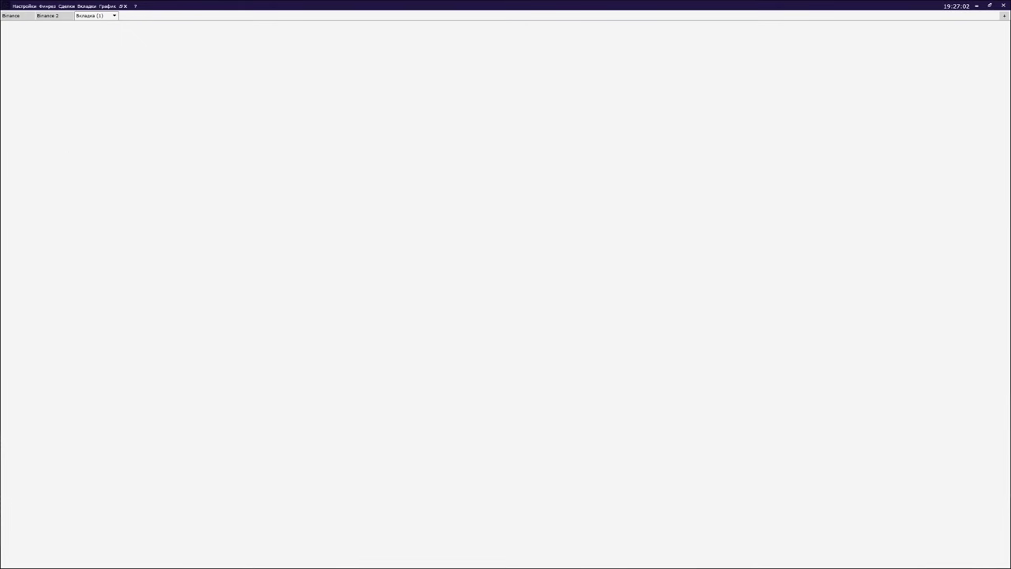
left_click(66, 5)
left_click_drag(259, 157, 259, 455)
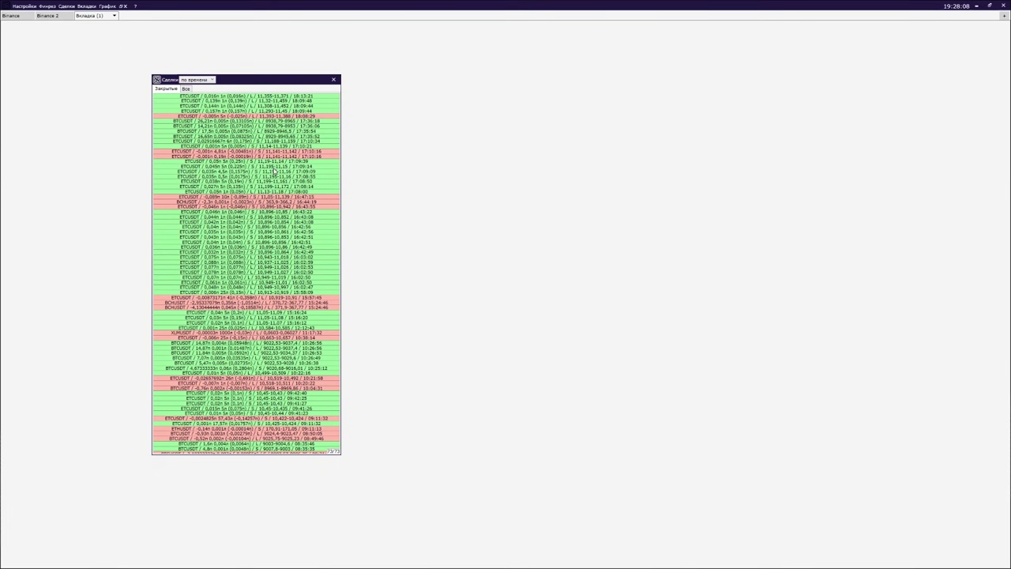
Close the Сделки window, then enlarge the floating Вкладки (1) window and move it to the left
left_click(333, 83)
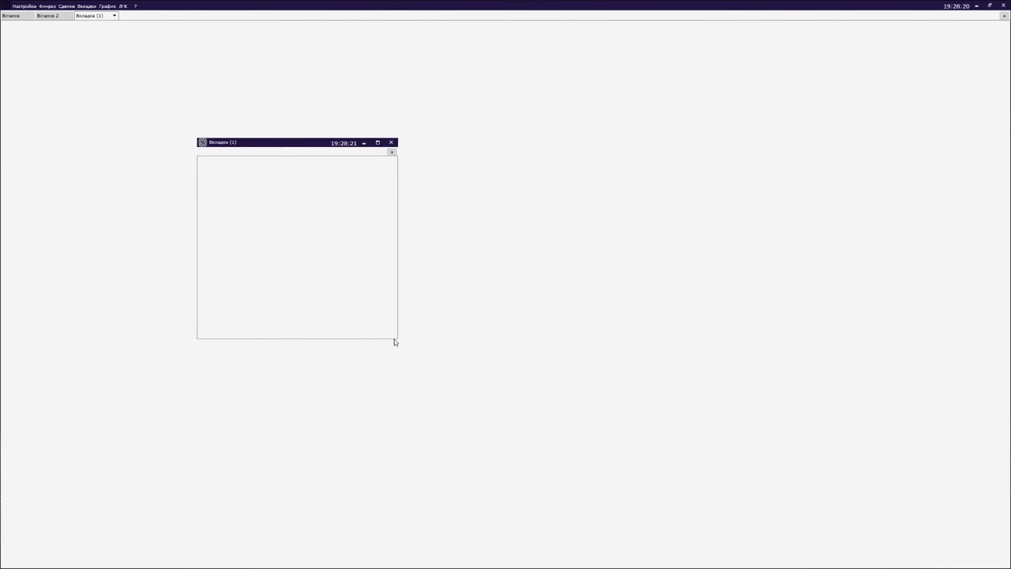
left_click_drag(396, 340, 611, 443)
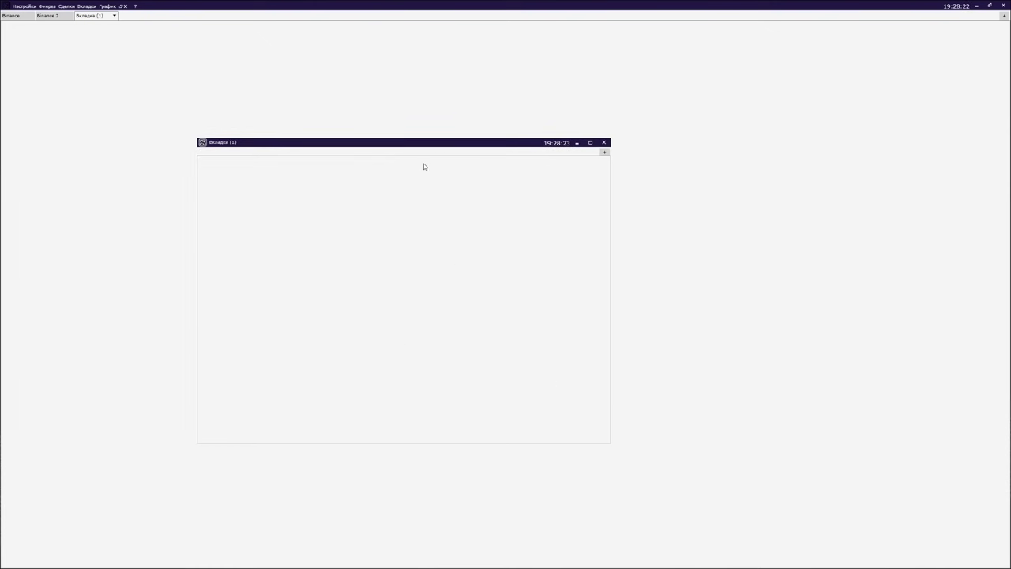
left_click_drag(428, 144, 0, 159)
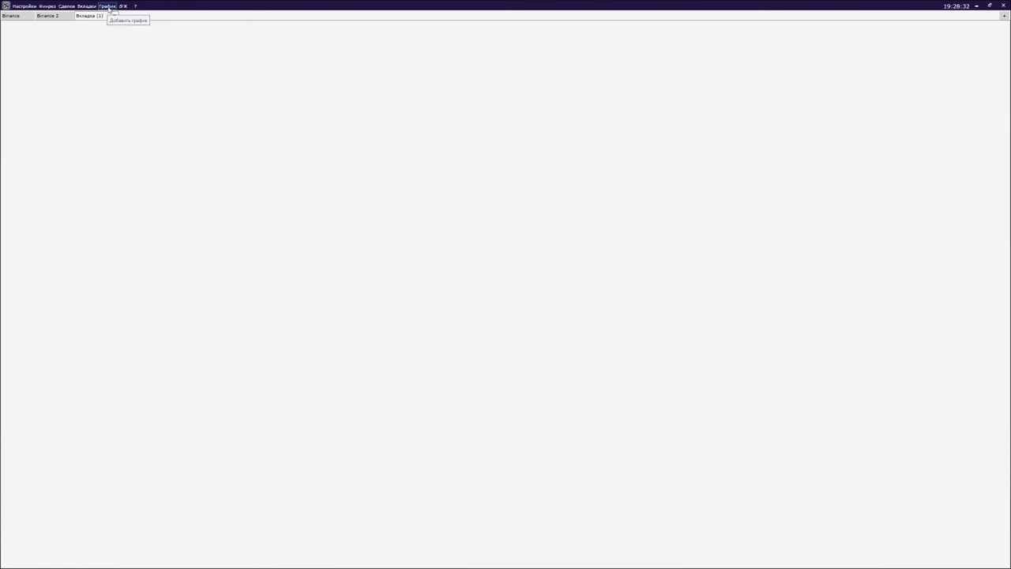
Add a chart window set to BTCUSDT from Binance (Futures)
left_click(108, 6)
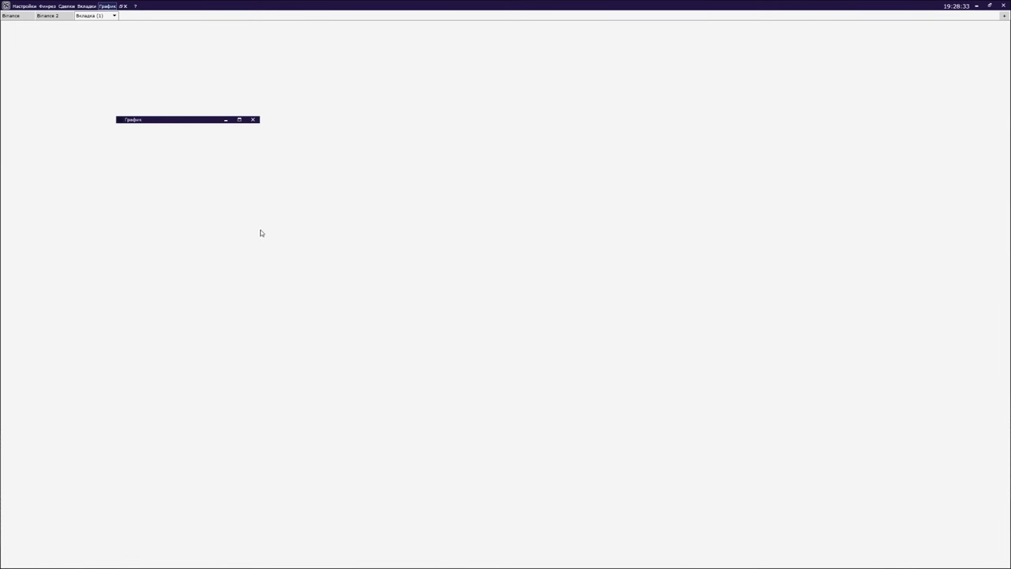
left_click_drag(191, 119, 332, 101)
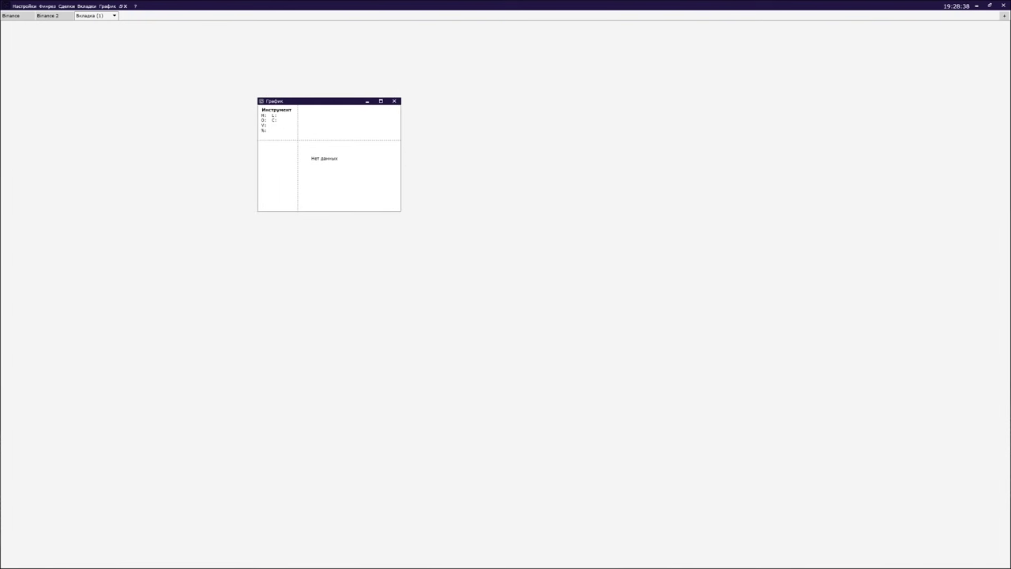
left_click(285, 110)
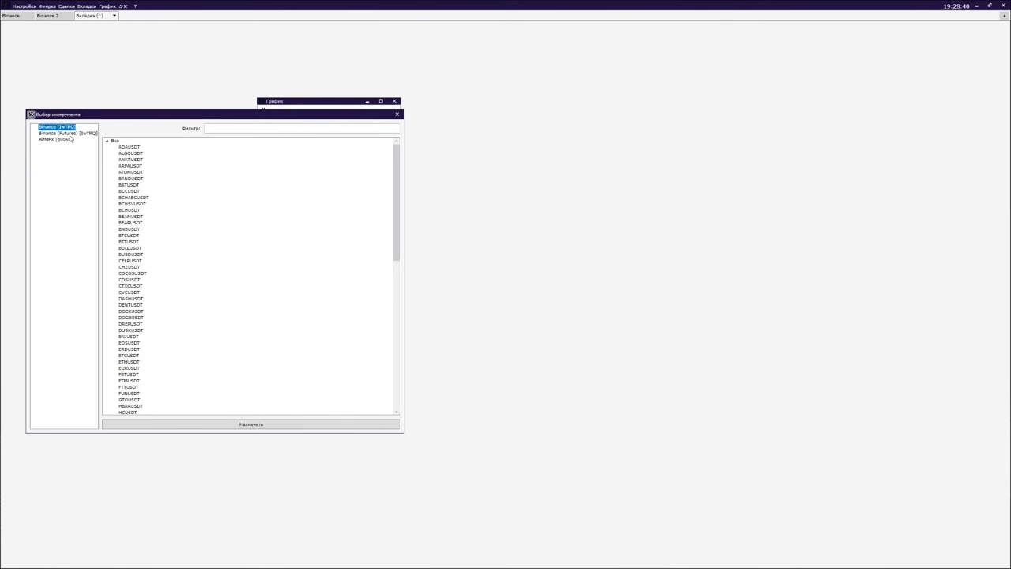
left_click(70, 134)
left_click(128, 152)
key("Return")
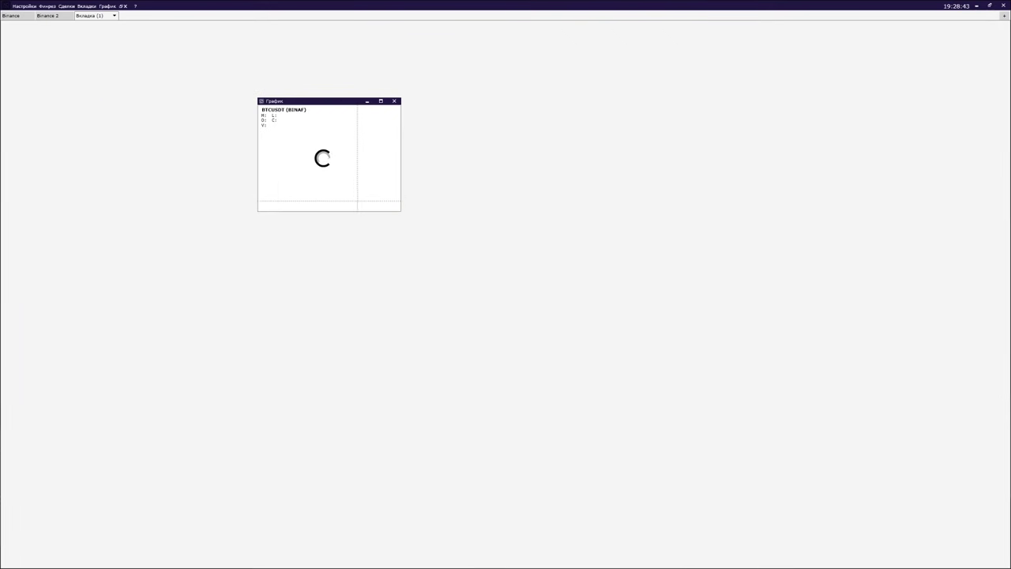
Enlarge the BTCUSDT chart window and move it toward the workspace centre
left_click_drag(400, 215, 570, 336)
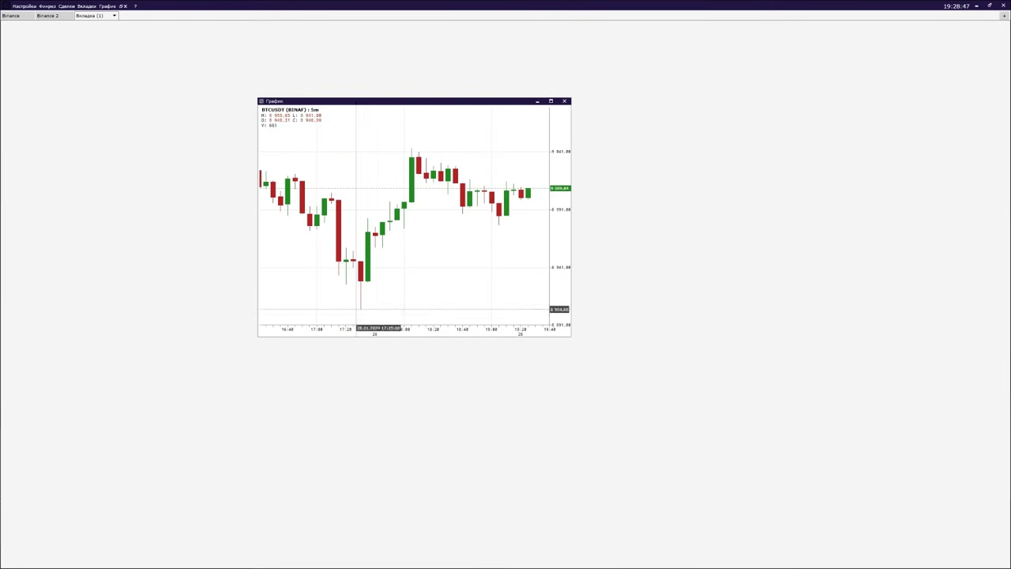
scroll(378, 293, "down", 5)
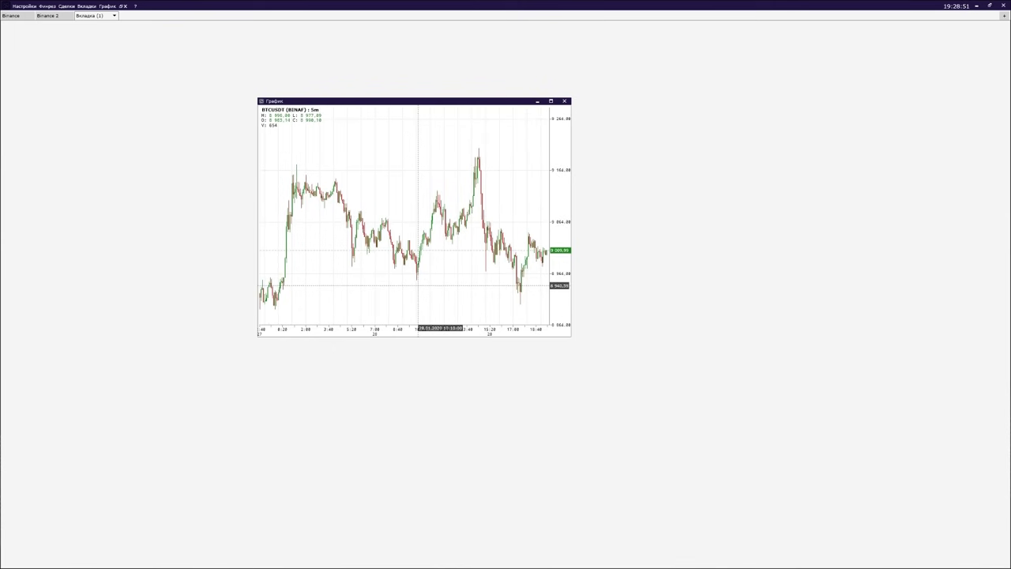
scroll(422, 285, "up", 4)
scroll(433, 285, "up", 1)
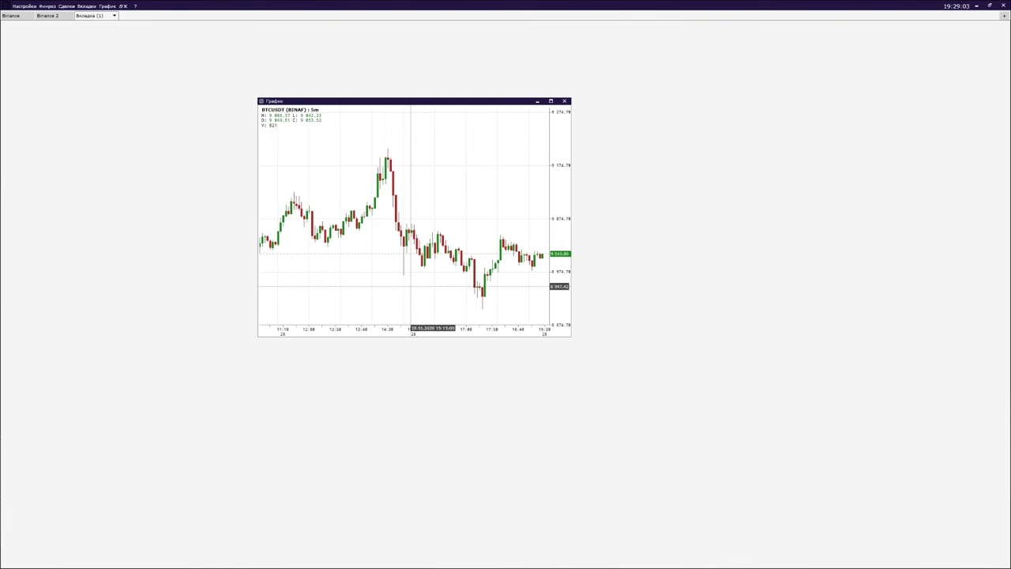
scroll(416, 285, "down", 4)
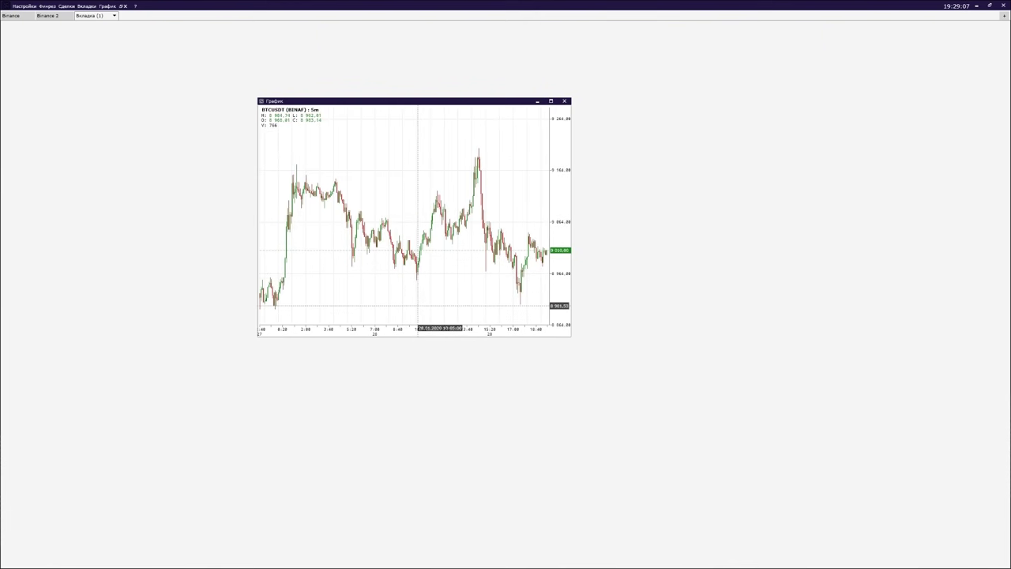
scroll(417, 304, "up", 4)
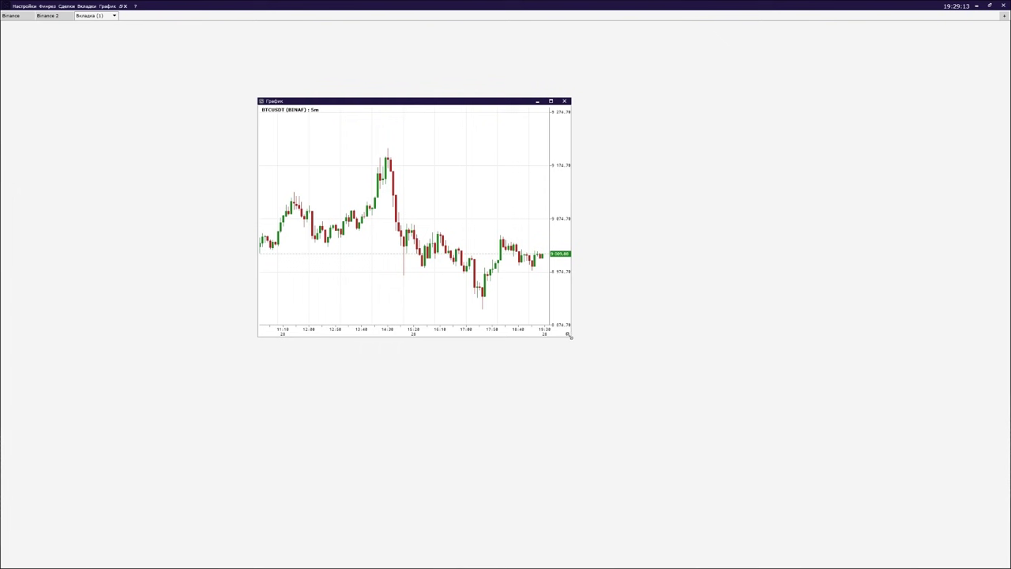
left_click_drag(569, 335, 582, 352)
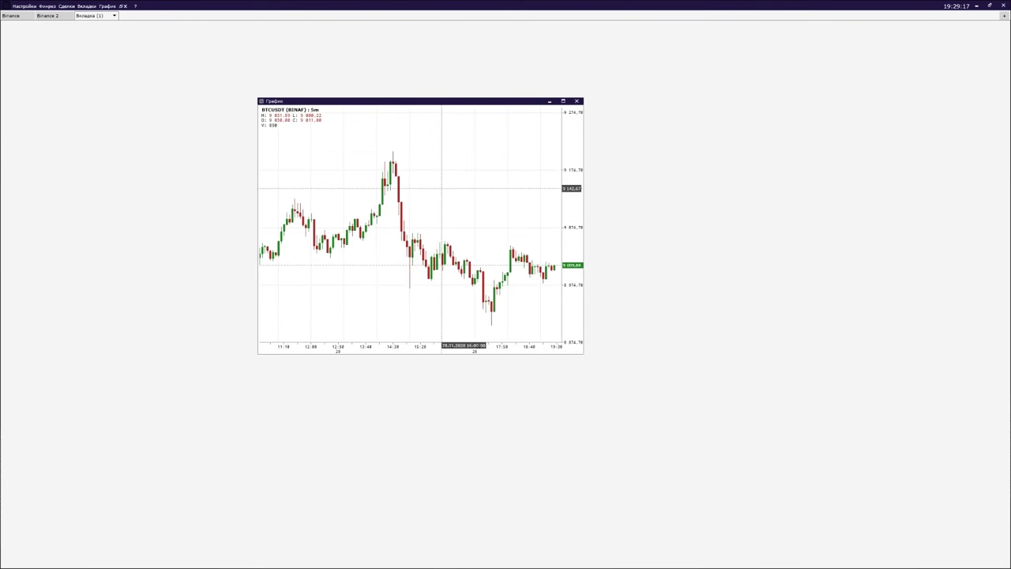
left_click_drag(395, 103, 531, 96)
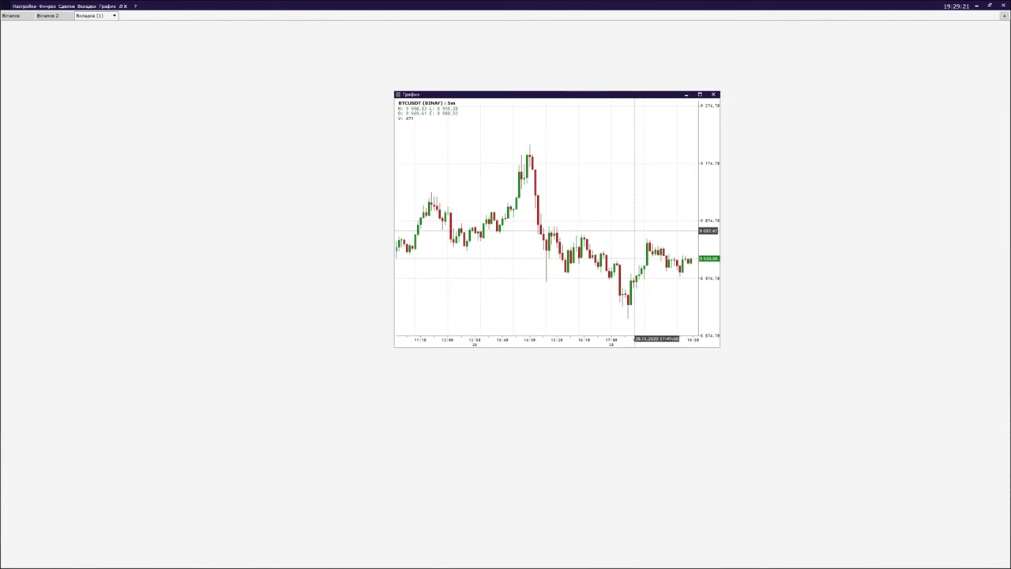
Bring up the BTCUSDT chart's context menu with the Фигуры submenu showing
right_click(571, 161)
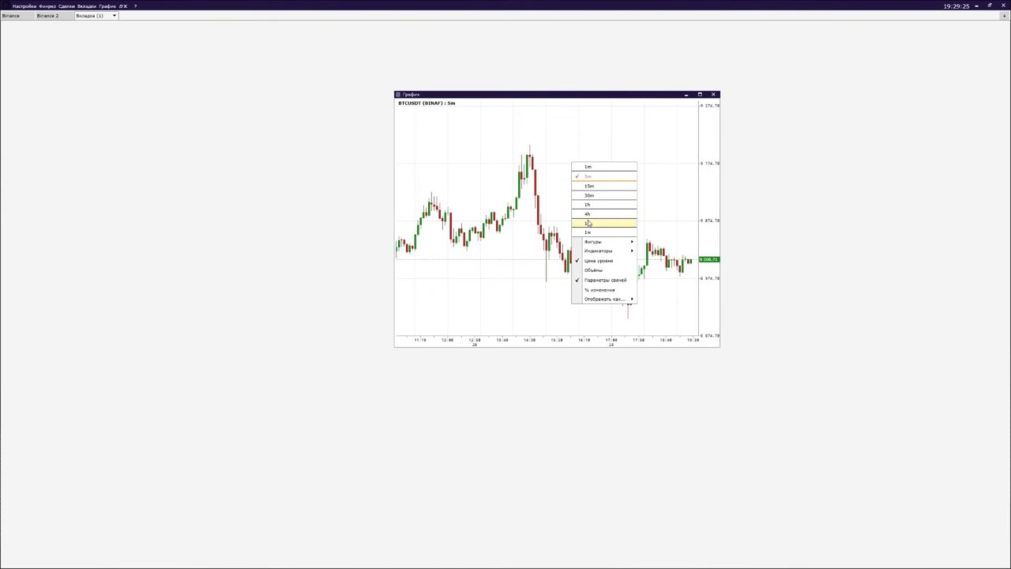
mouse_move(597, 242)
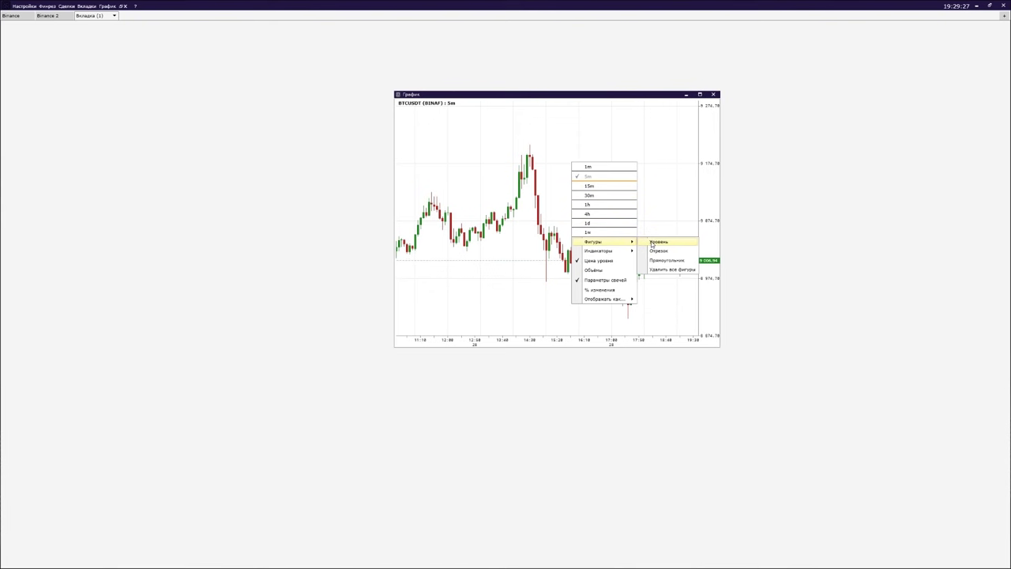